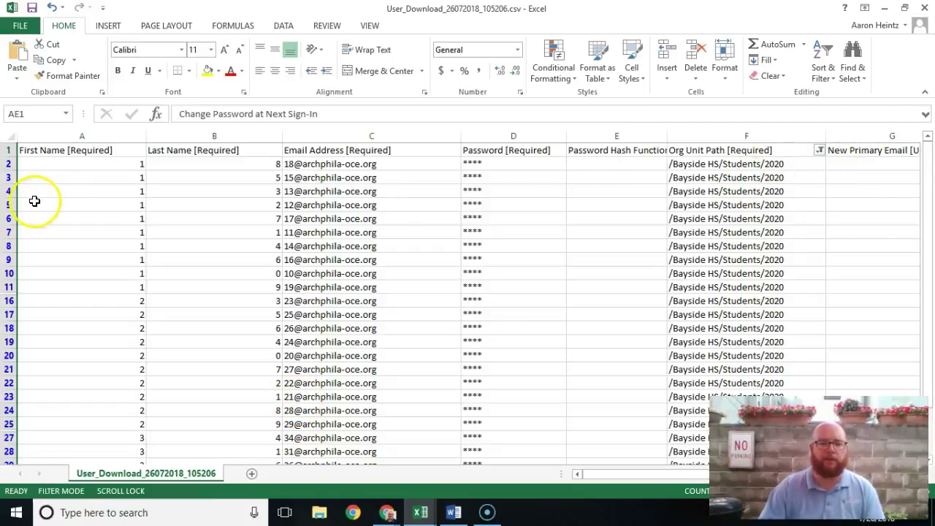
Copy the filtered Bayside HS student rows and header from the User_Download CSV, then minimize Excel.
drag(9, 149, 6, 471)
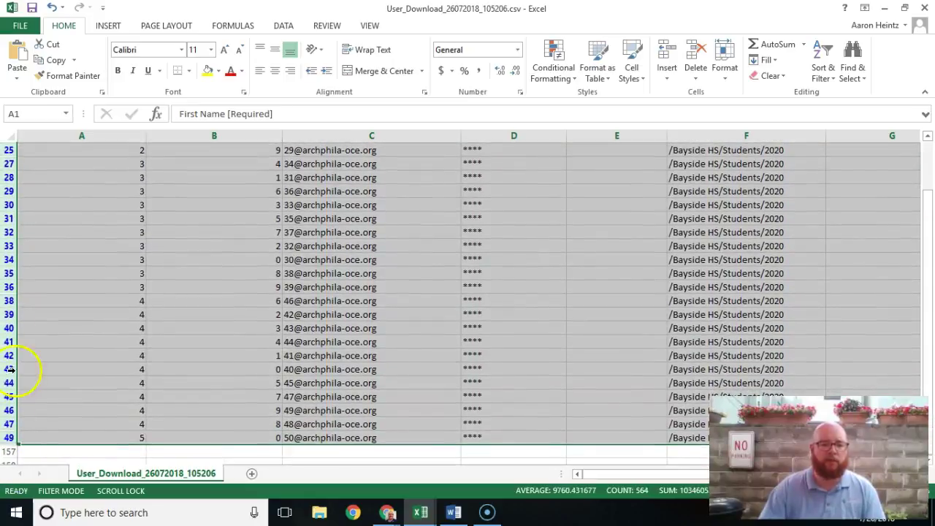
right_click(8, 327)
click(36, 143)
scroll(31, 129, up, 8)
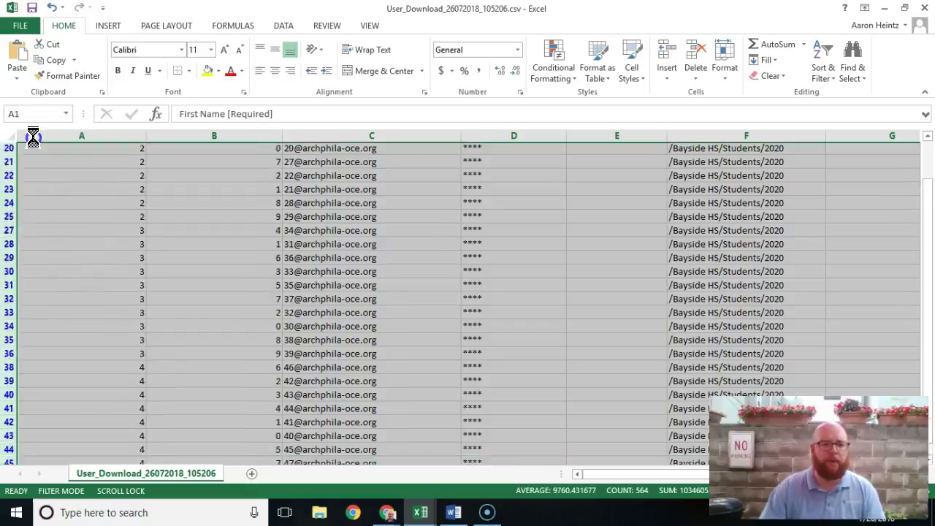
click(884, 8)
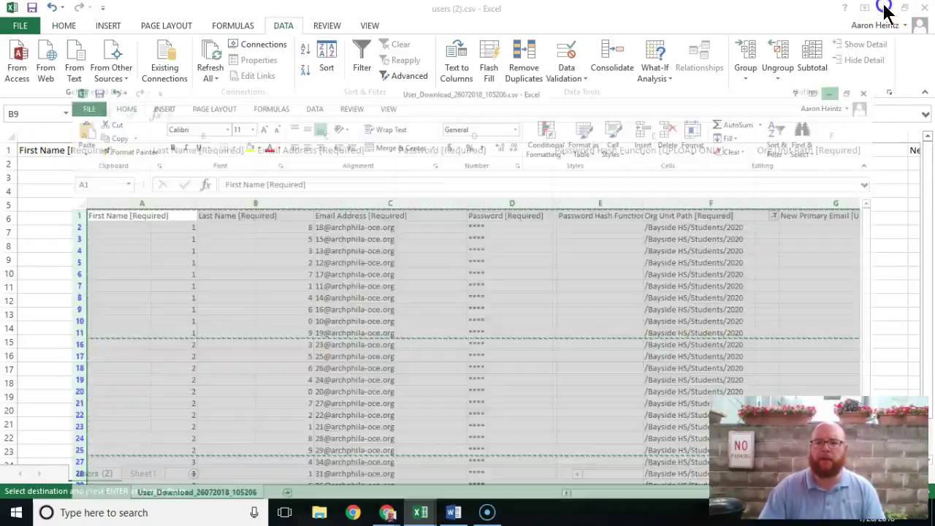
Open Google Admin's Bulk upload users dialog and bring up the blank users (2).csv template.
click(884, 8)
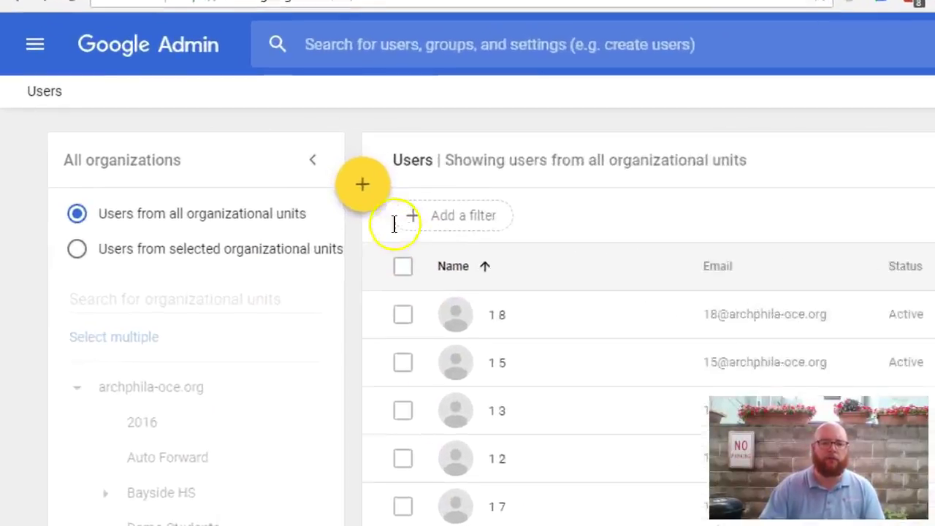
mouse_move(246, 178)
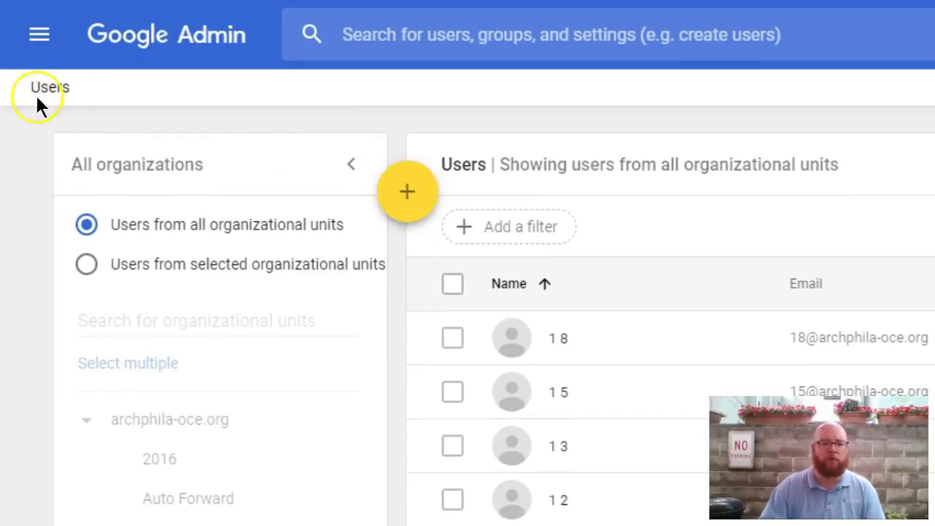
mouse_move(392, 207)
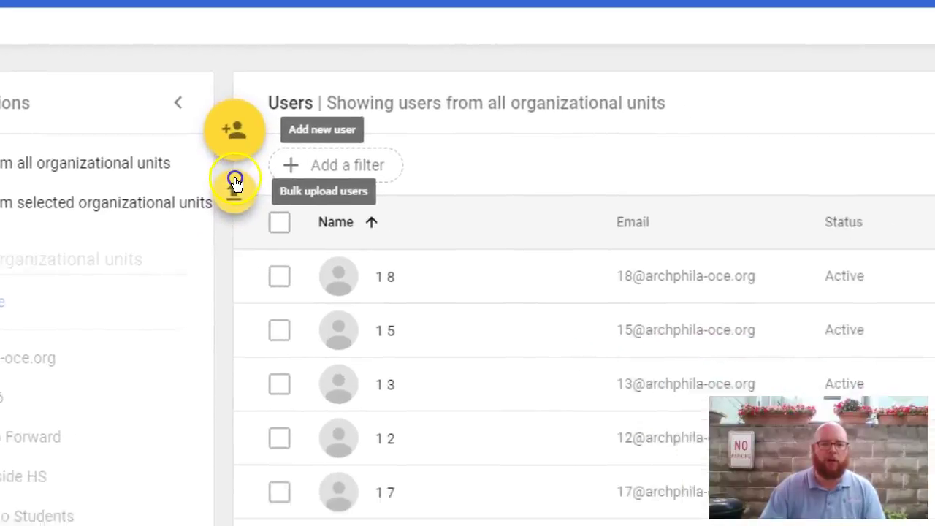
click(407, 248)
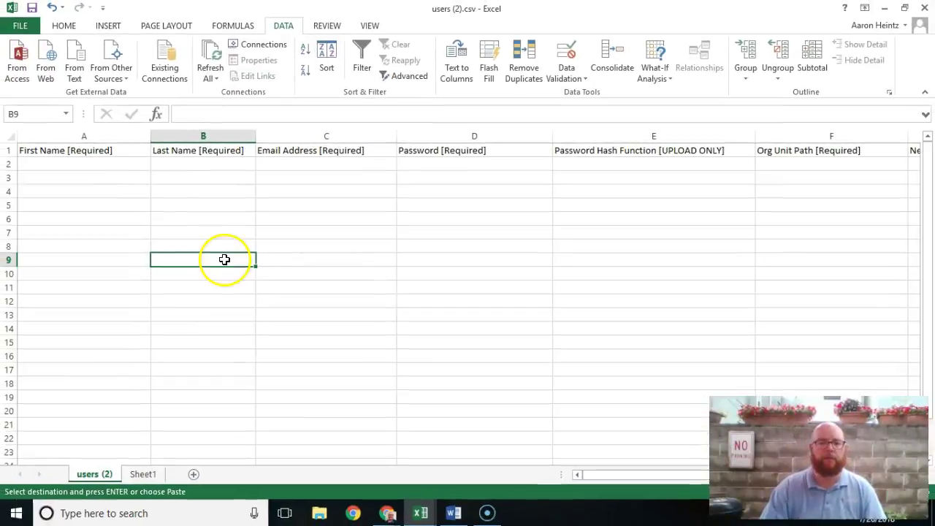
click(33, 166)
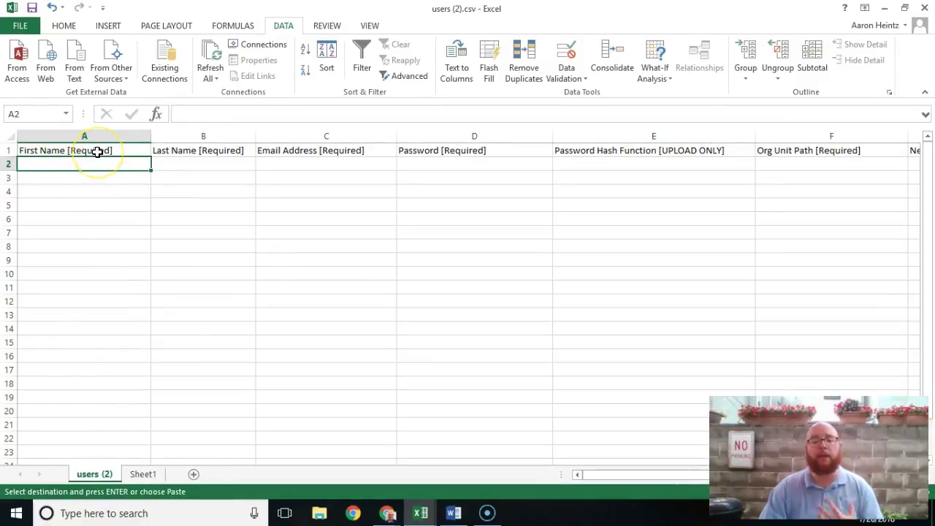
Paste the copied student rows into the template starting at cell A2.
right_click(30, 166)
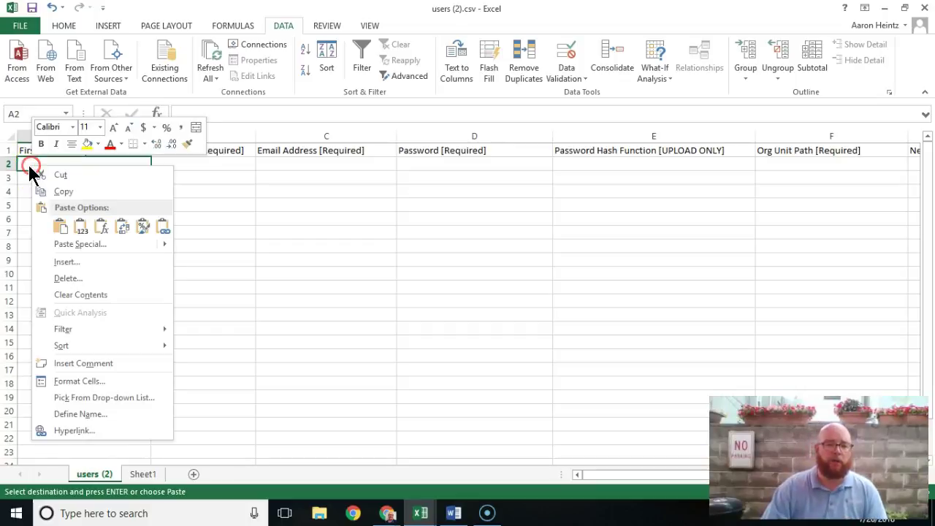
click(60, 227)
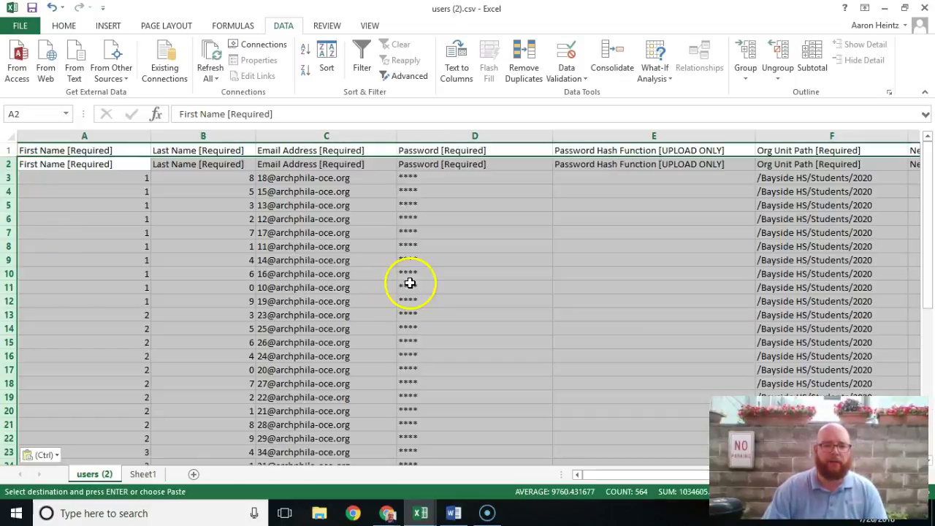
click(31, 188)
Delete the duplicated header in row 2.
click(9, 164)
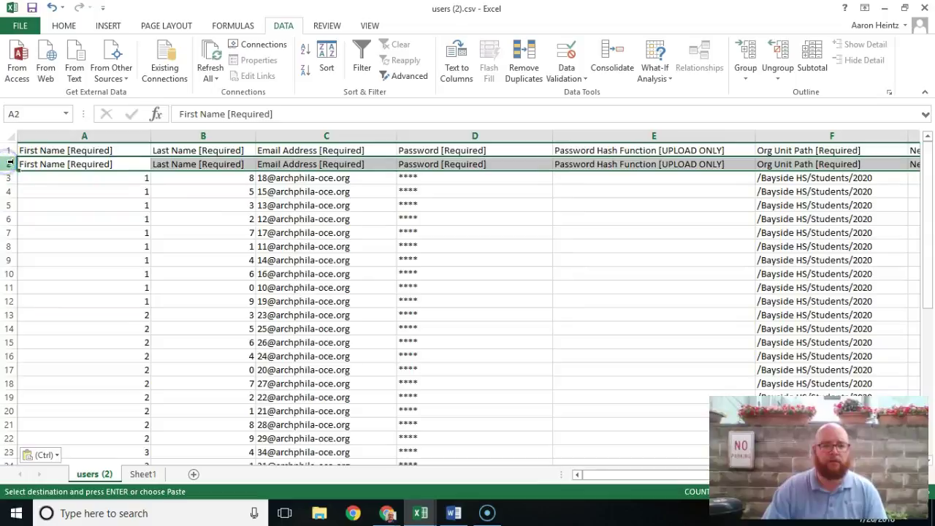
right_click(10, 163)
click(49, 275)
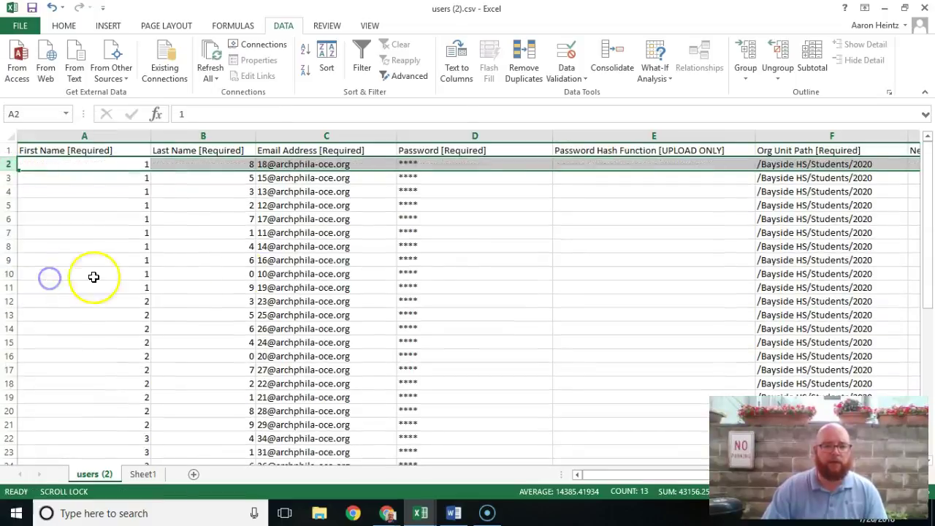
scroll(467, 292, right, 5)
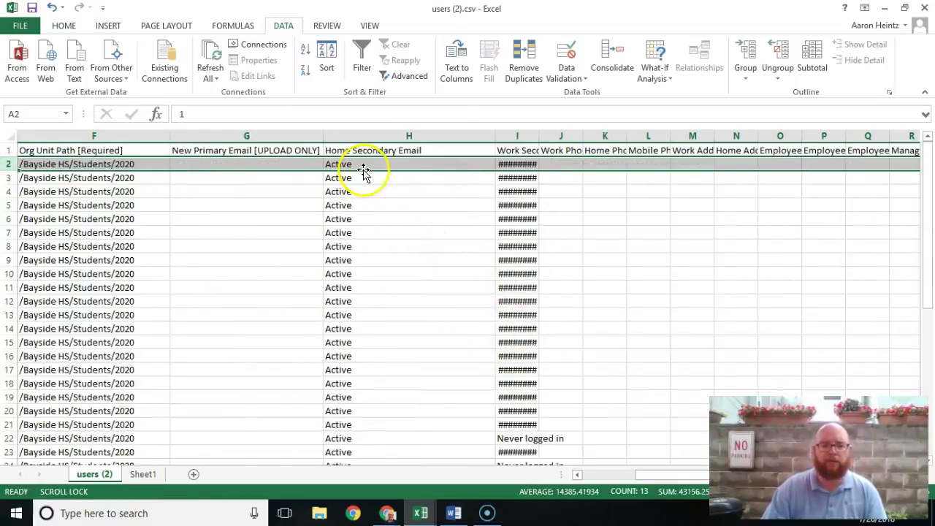
Clear the leftover values in columns H through J.
click(366, 193)
drag(344, 162, 553, 436)
key(Delete)
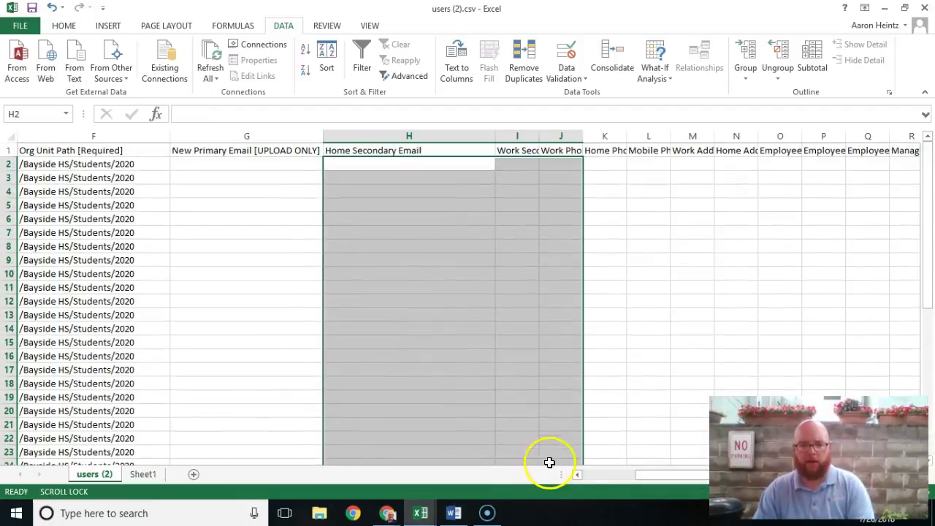
Clear the leftover values in columns W through AE.
drag(640, 479, 701, 475)
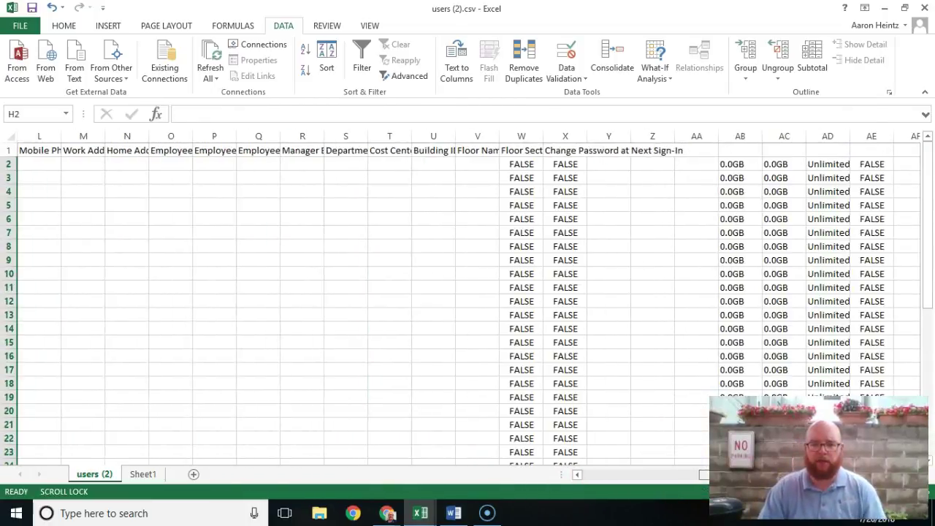
drag(537, 165, 873, 460)
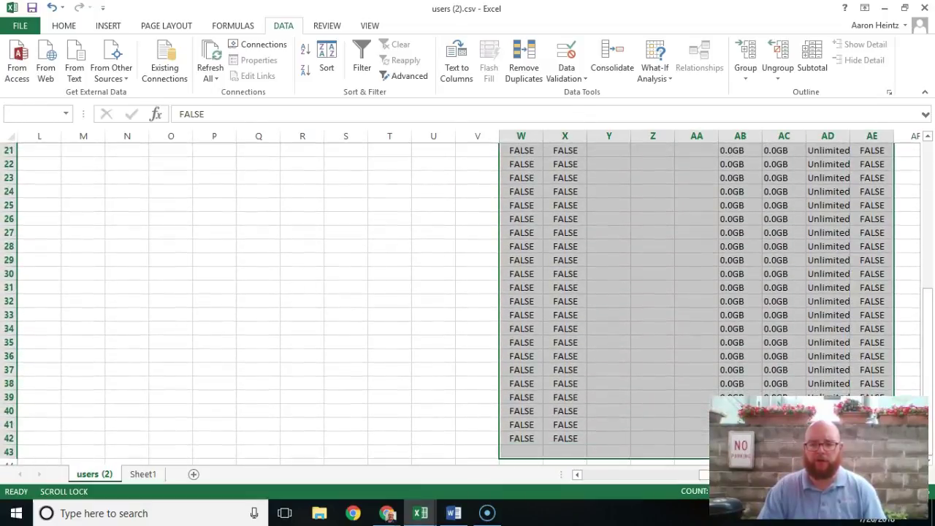
key(Delete)
scroll(803, 438, up, 7)
drag(679, 474, 566, 475)
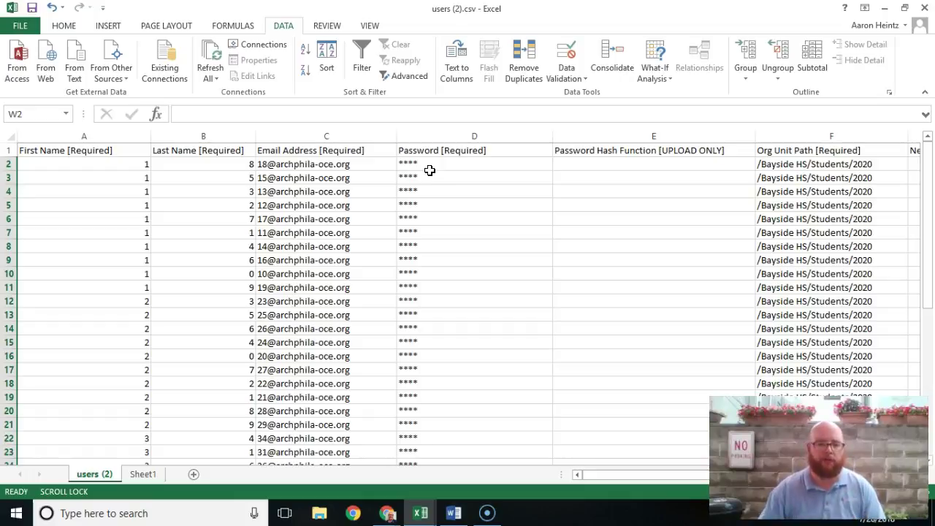
Enter the default starter password in the Password column from D2 down for each student.
click(423, 175)
click(441, 163)
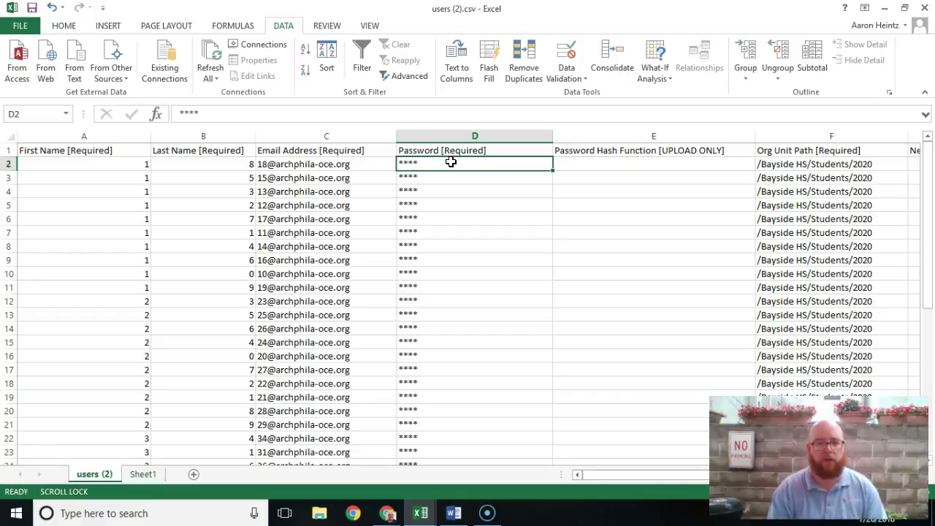
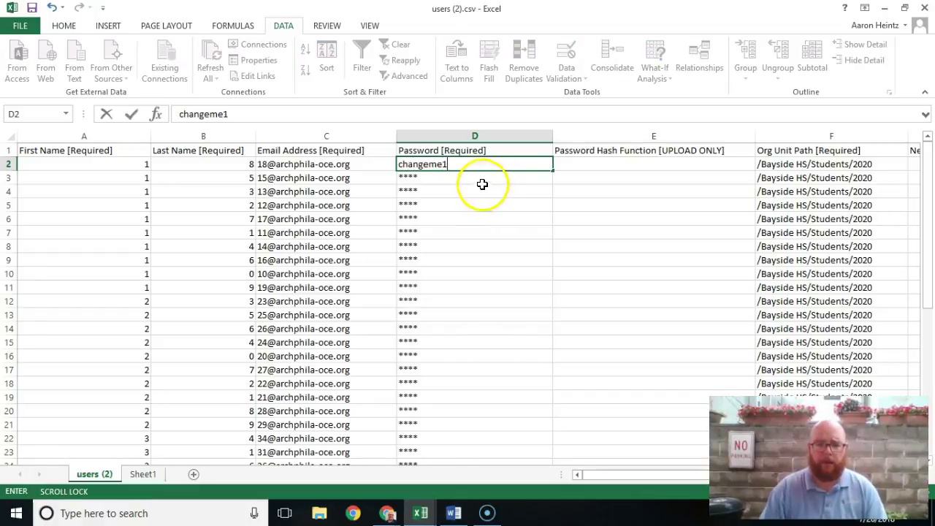
click(478, 178)
double_click(474, 178)
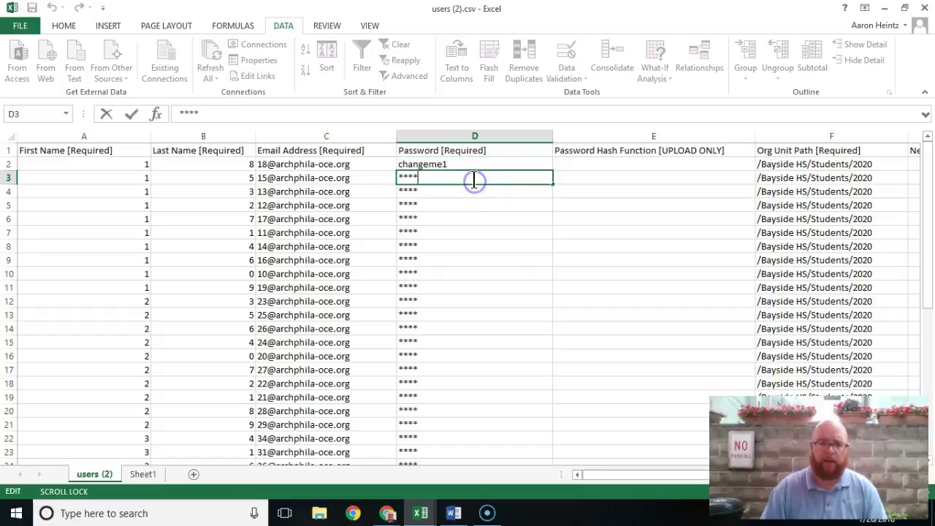
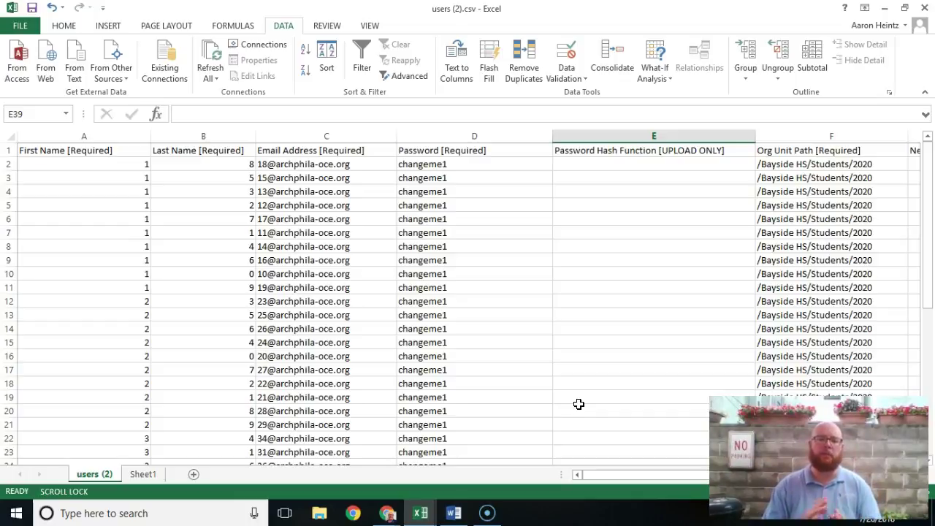
drag(653, 484, 730, 485)
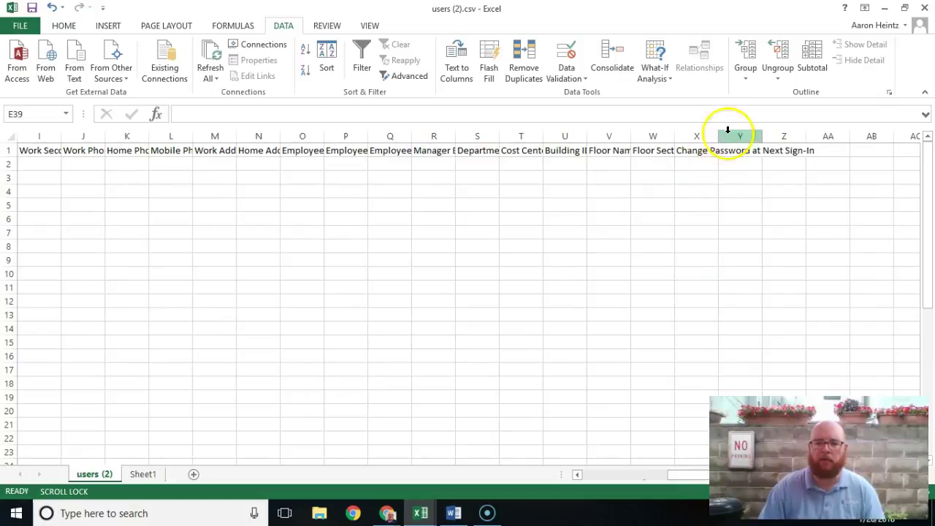
Widen column X to show the full Change Password at Next Sign-In header.
click(692, 136)
click(686, 165)
click(688, 138)
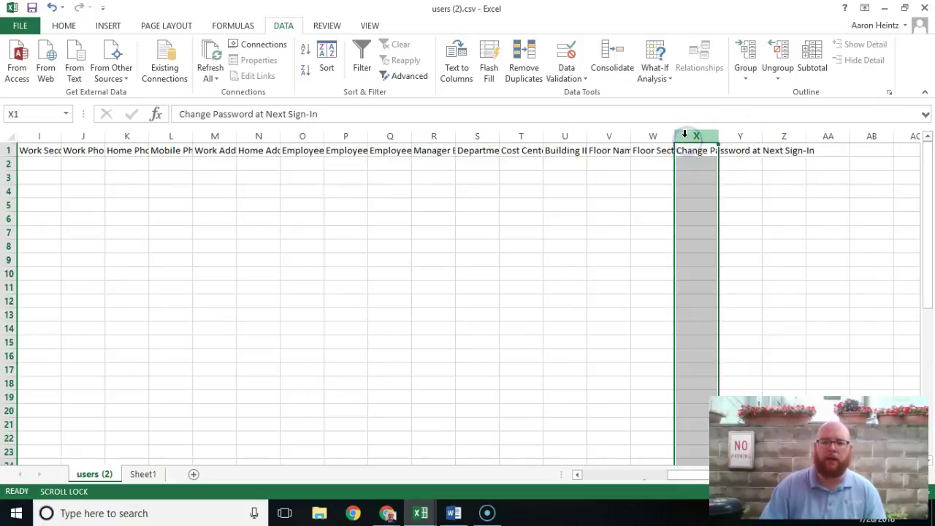
drag(719, 132, 833, 135)
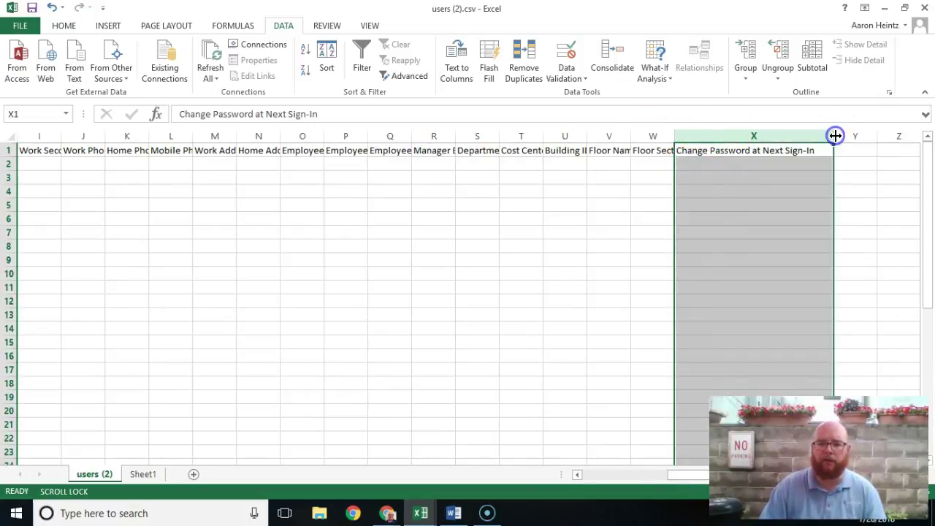
Enter TRUE in X2 and fill it down column X for all students.
click(717, 164)
click(731, 161)
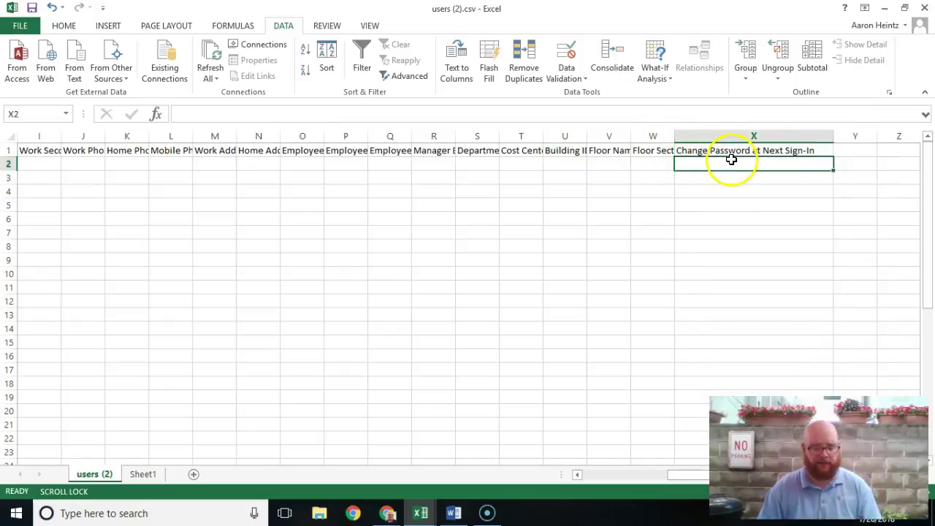
text(TRUE)
click(728, 205)
click(730, 165)
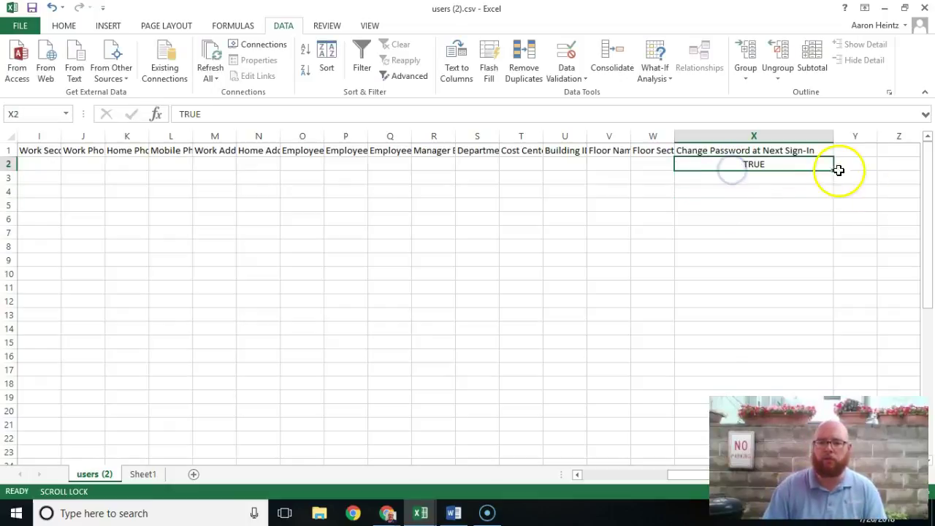
drag(832, 171, 833, 456)
drag(696, 476, 577, 476)
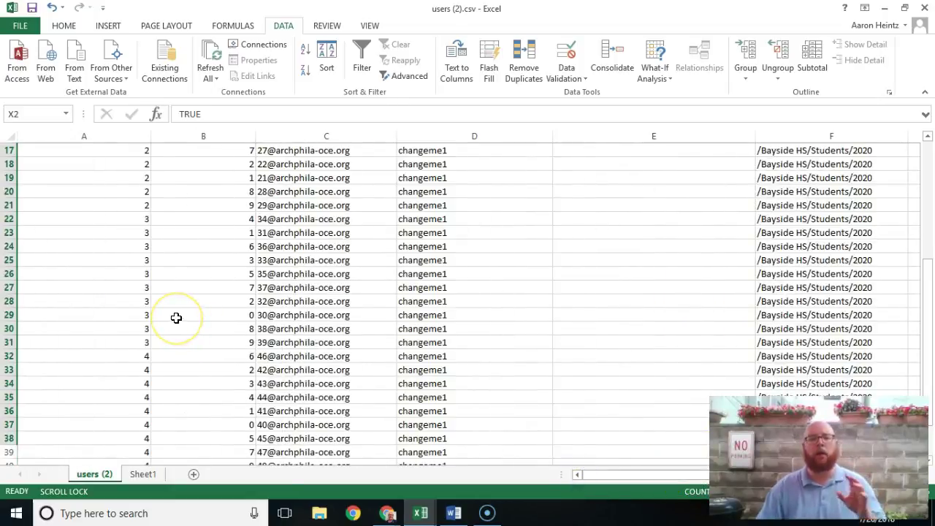
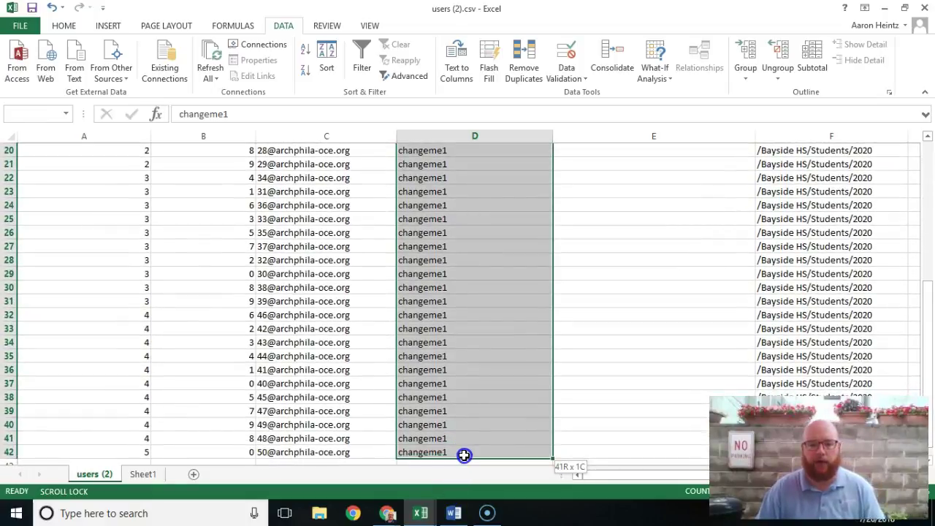
click(457, 250)
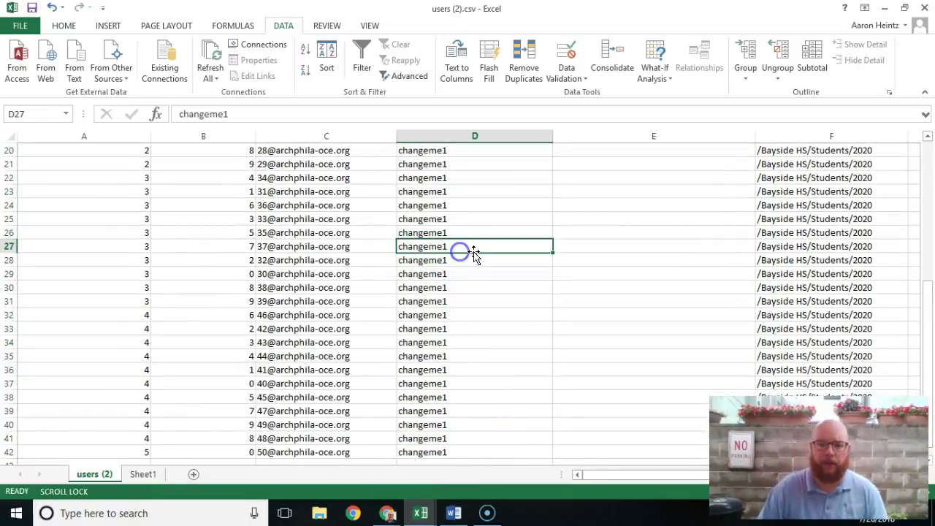
click(566, 216)
click(476, 155)
key(ctrl+Down)
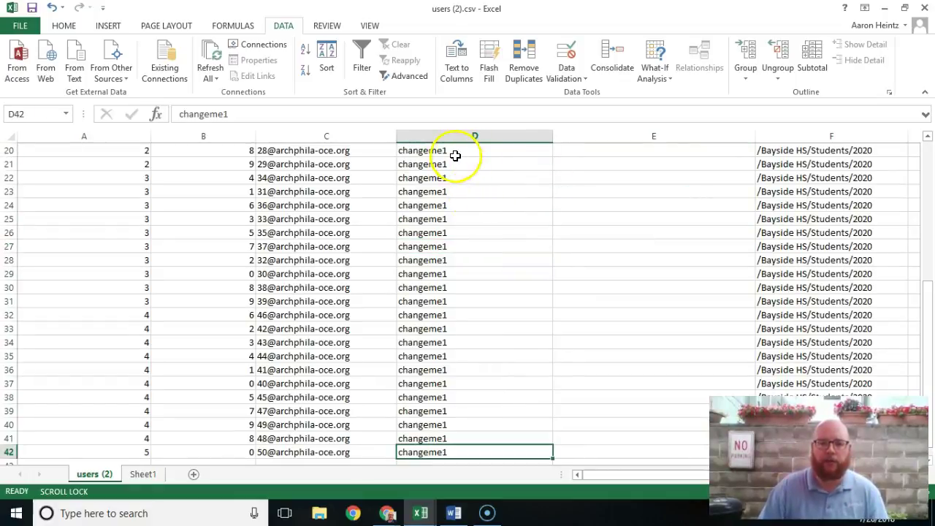
drag(925, 310, 921, 175)
key(ctrl+z)
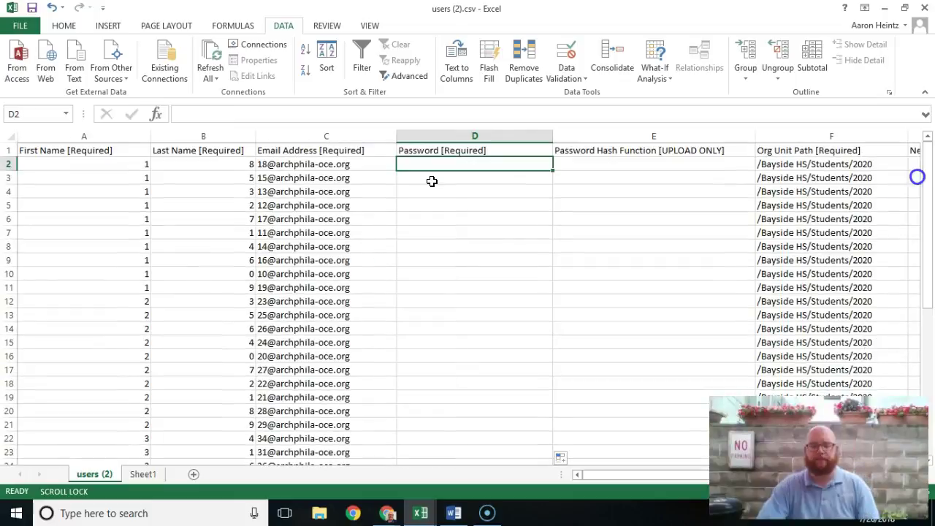
Enter =RANDBETWEEN(10000000, 99999999) in cell D2.
click(432, 163)
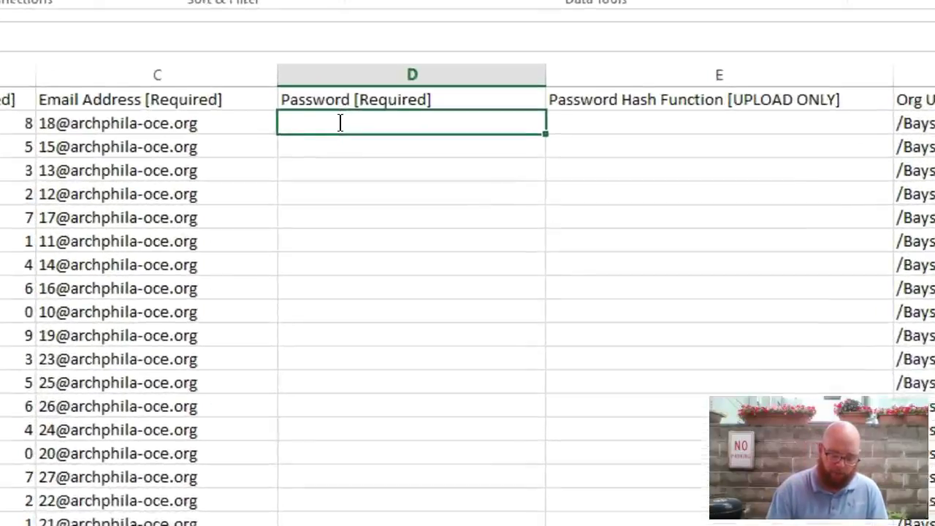
text(=()
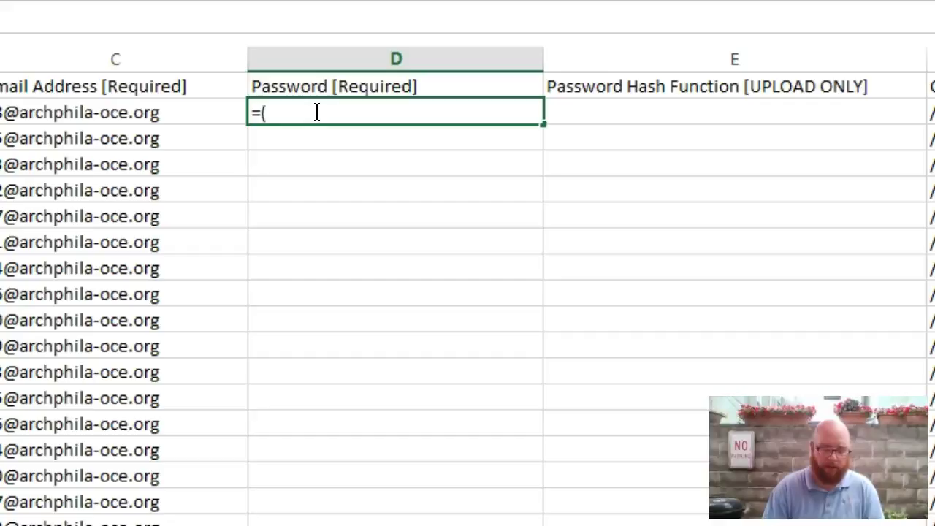
key(BackSpace)
text(Rand)
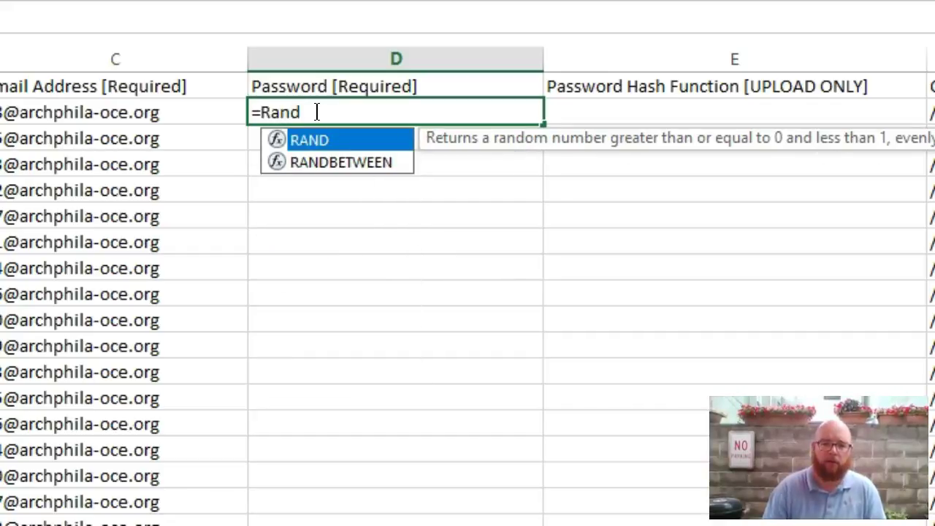
click(322, 158)
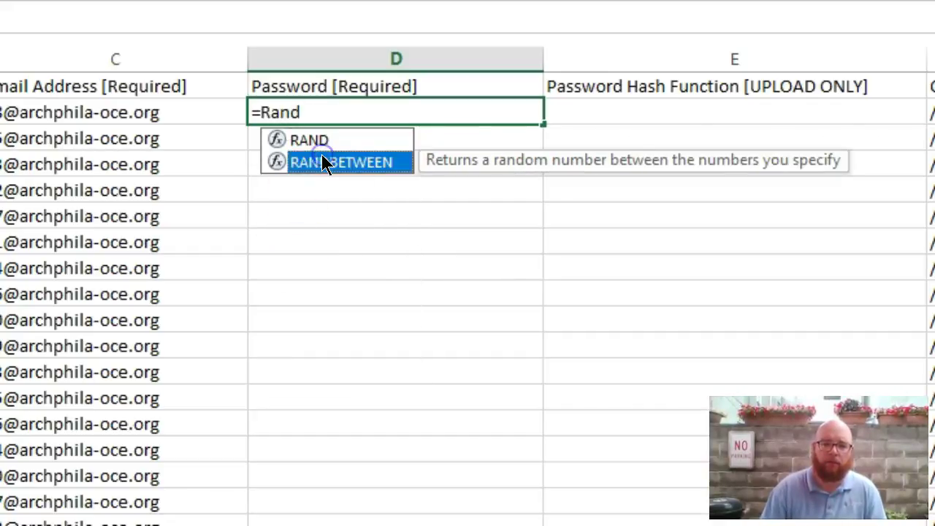
double_click(322, 162)
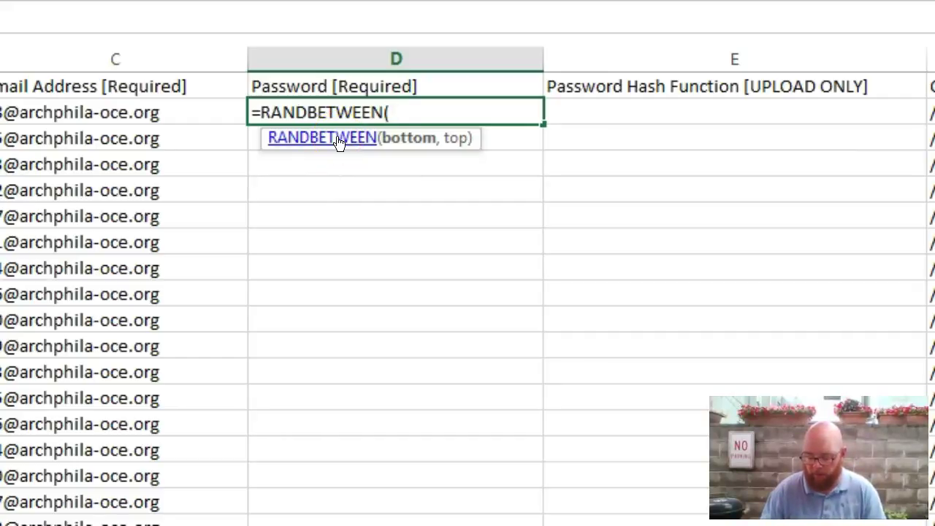
text(100000)
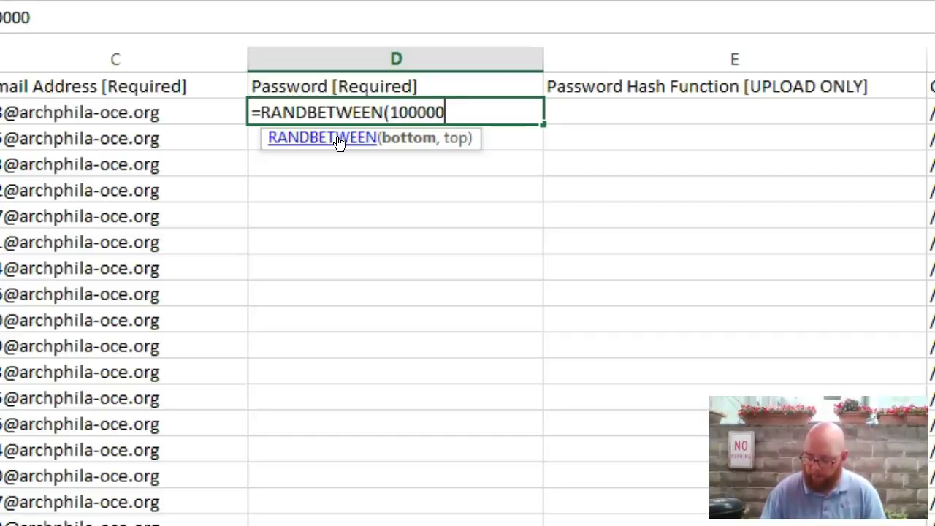
text(000)
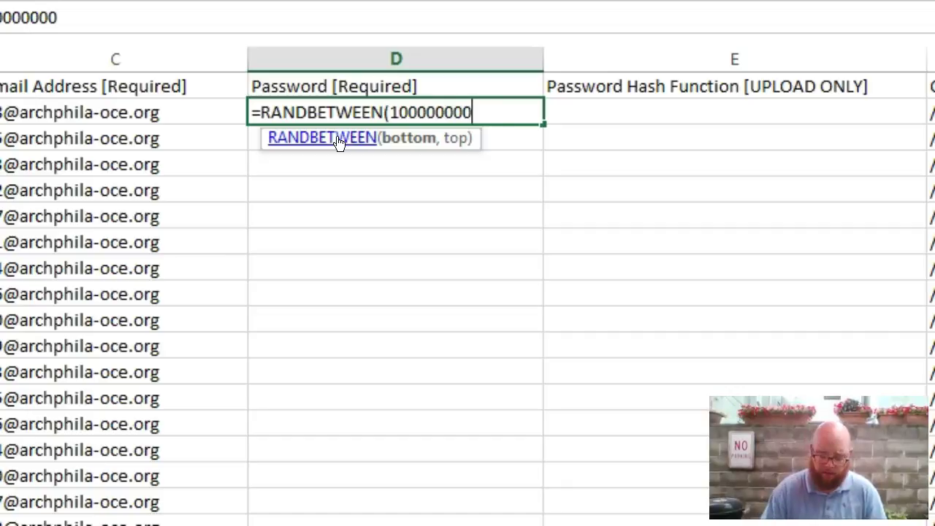
text(,)
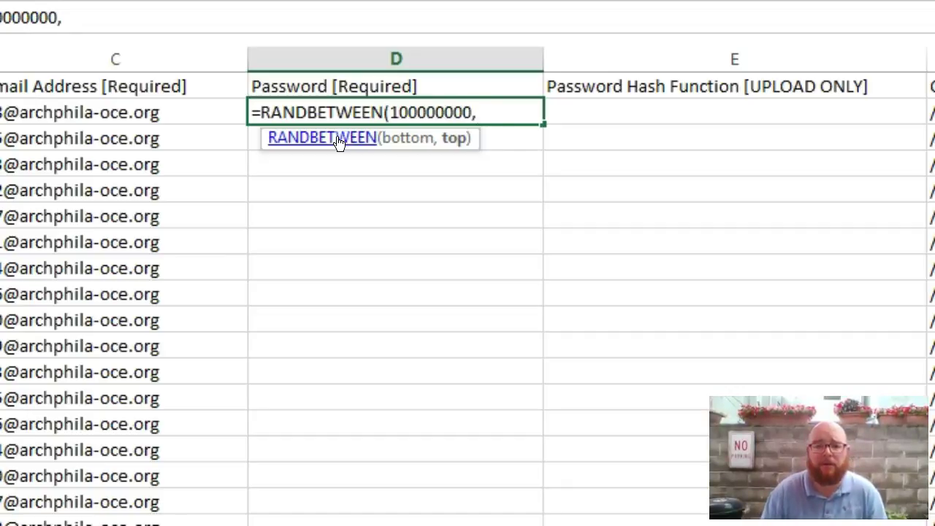
key(BackSpace)
key(BackSpace)
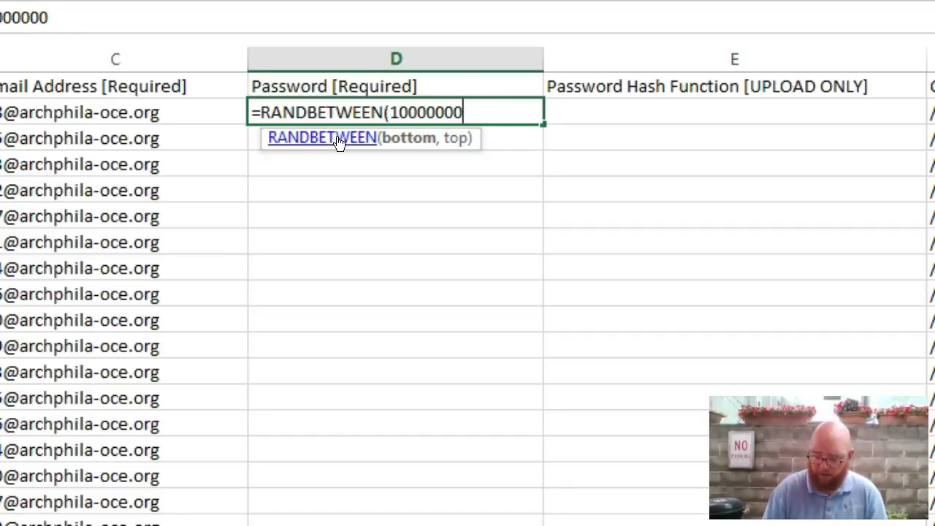
text(,)
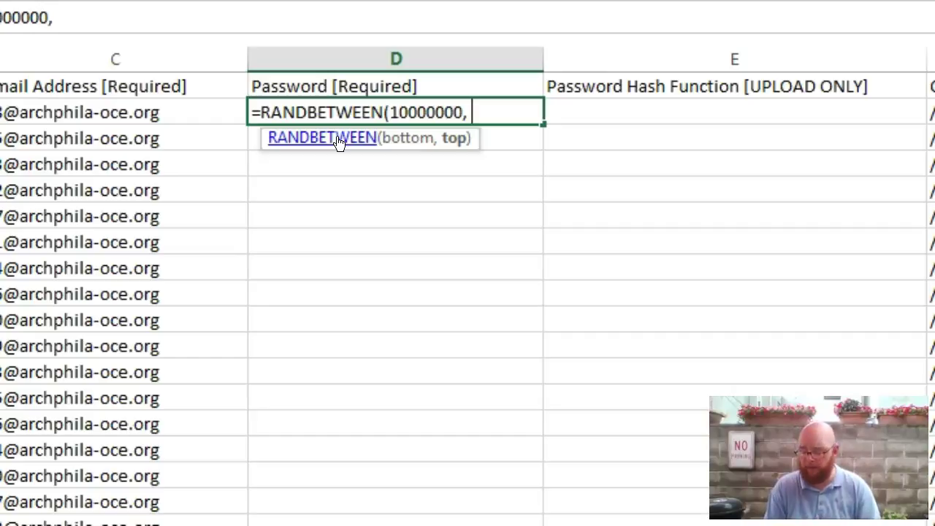
text( 99999999))
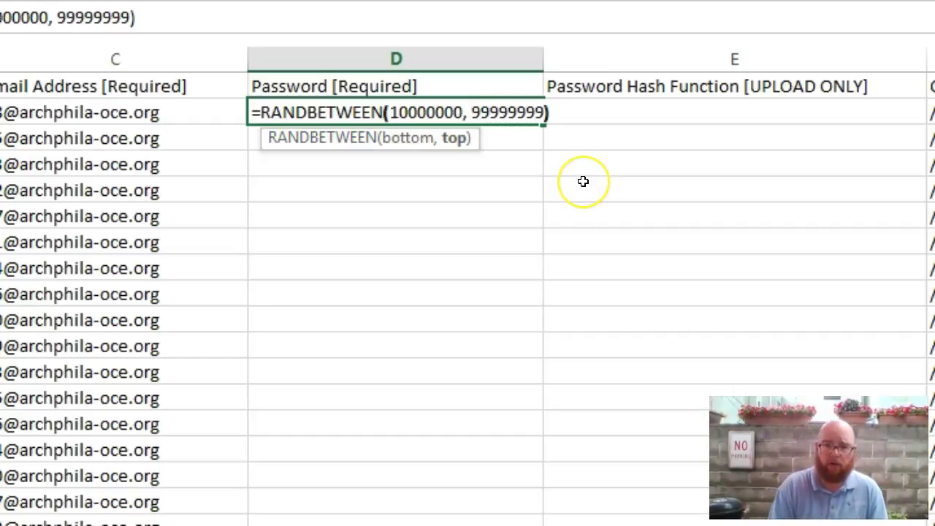
key(Return)
Fill D2's RANDBETWEEN formula down to the last user row of the Password column.
click(539, 119)
drag(544, 122, 545, 525)
scroll(650, 401, up, 7)
click(559, 358)
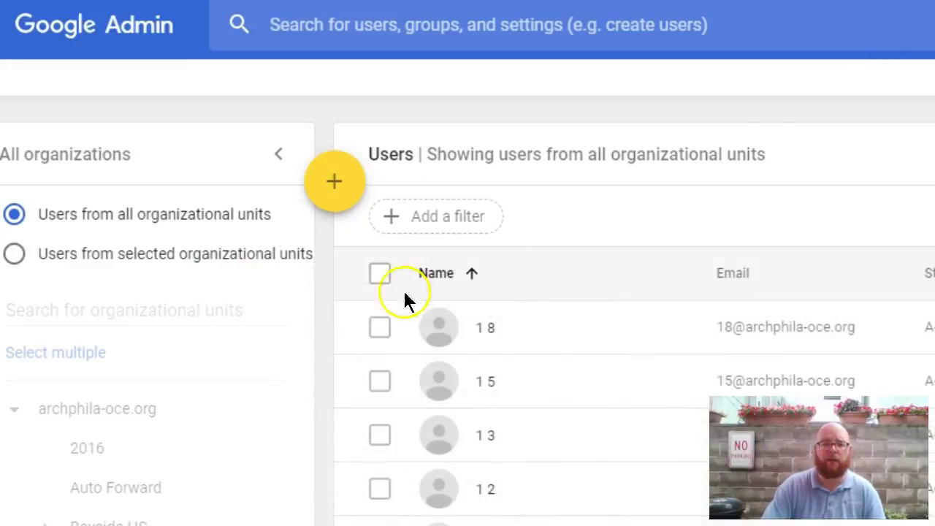
mouse_move(349, 195)
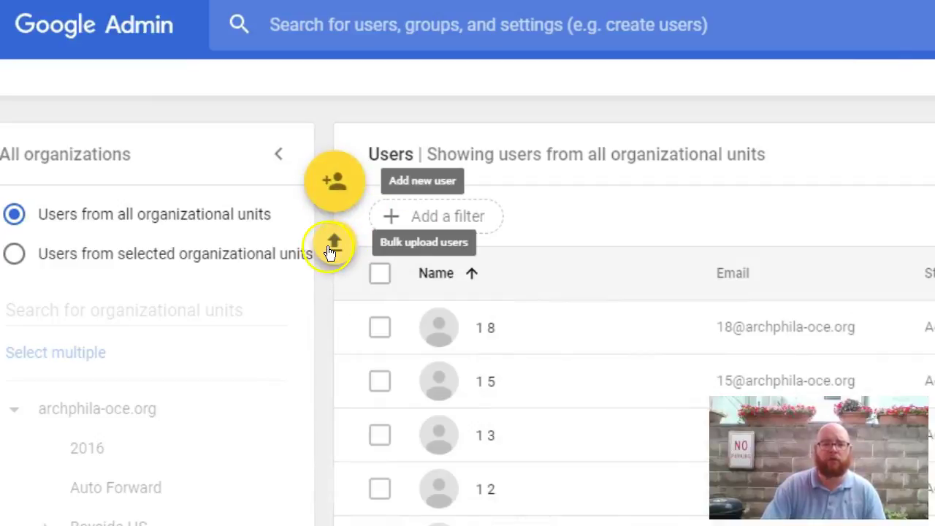
click(330, 253)
click(487, 343)
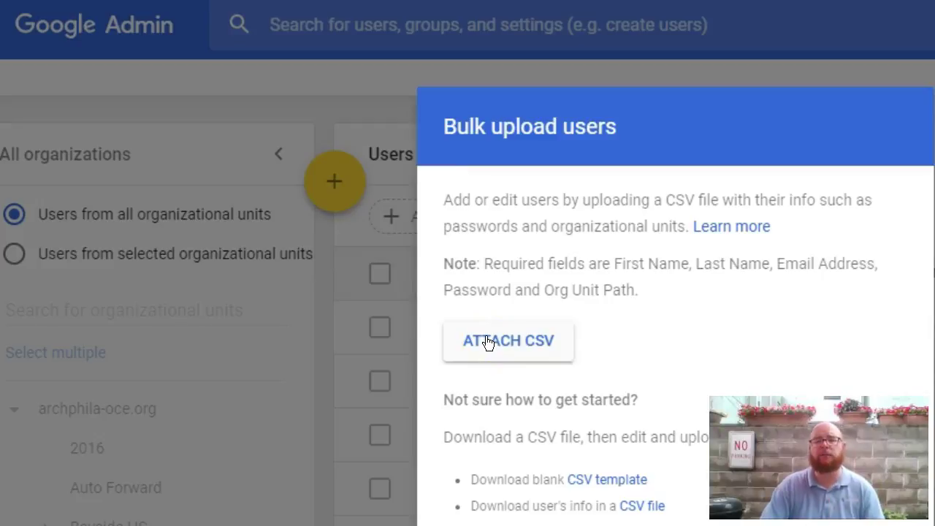
key(Escape)
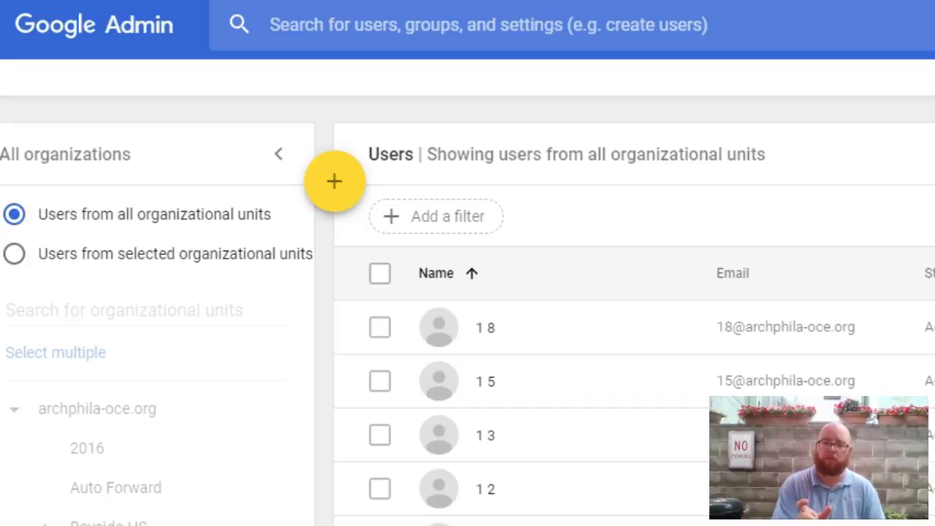
click(521, 304)
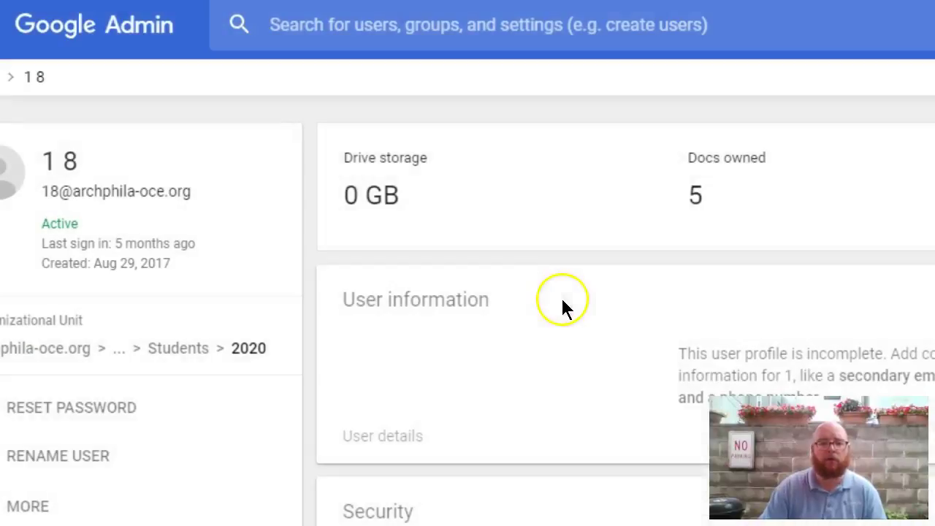
scroll(545, 372, down, 4)
click(396, 317)
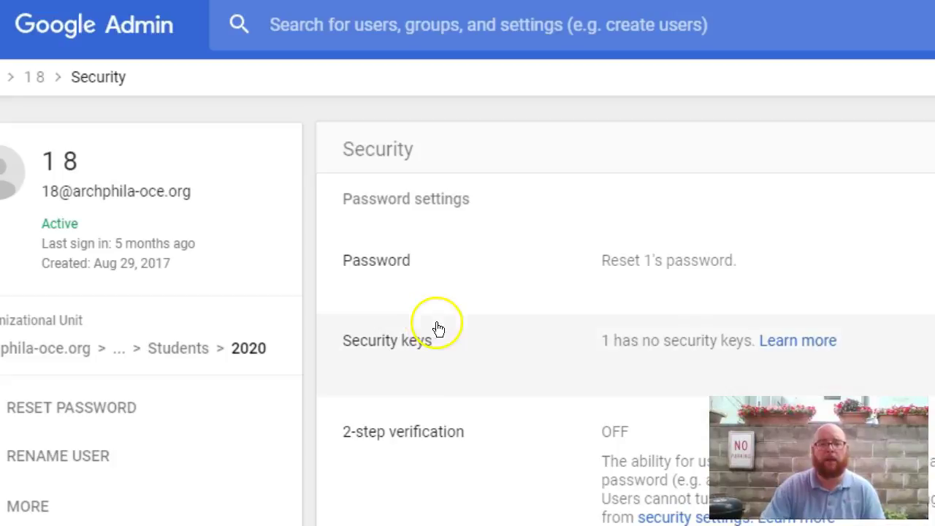
scroll(663, 397, down, 3)
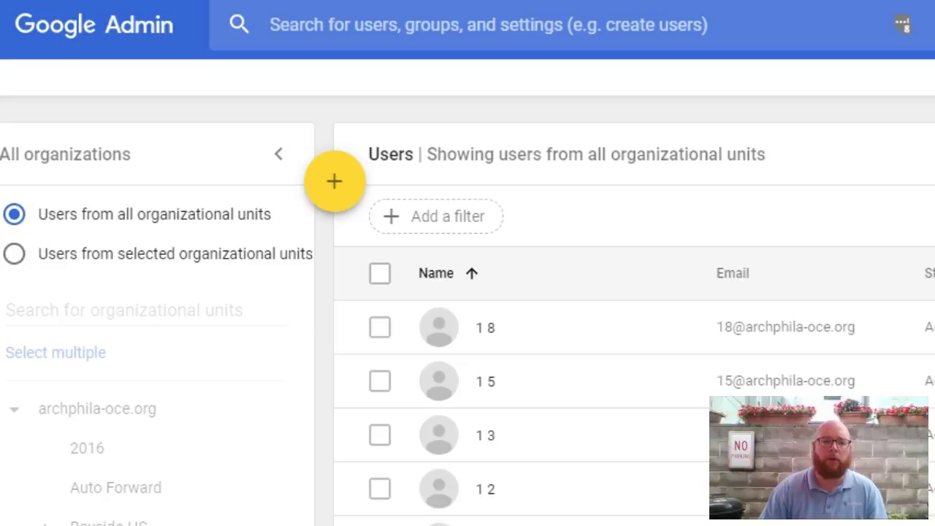
Open the first listed student's Security password settings and confirm Require password change is ON.
click(15, 1)
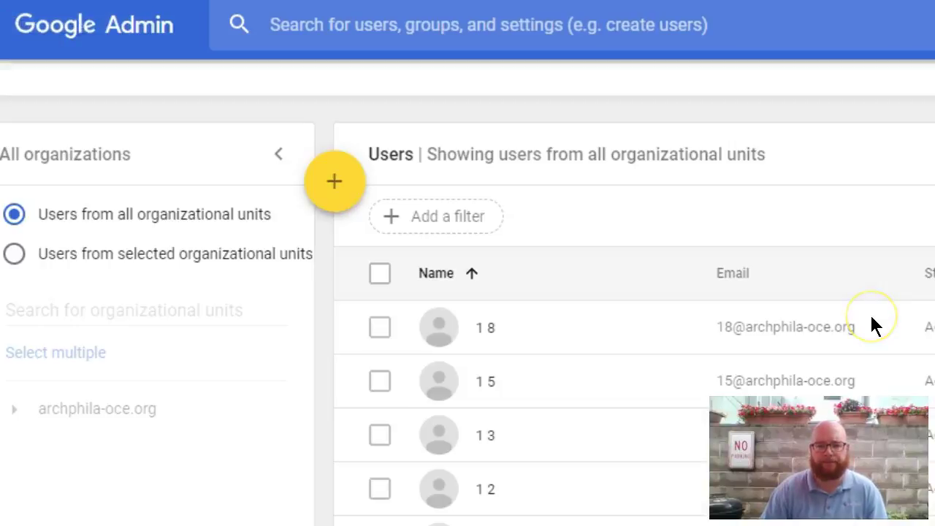
click(551, 336)
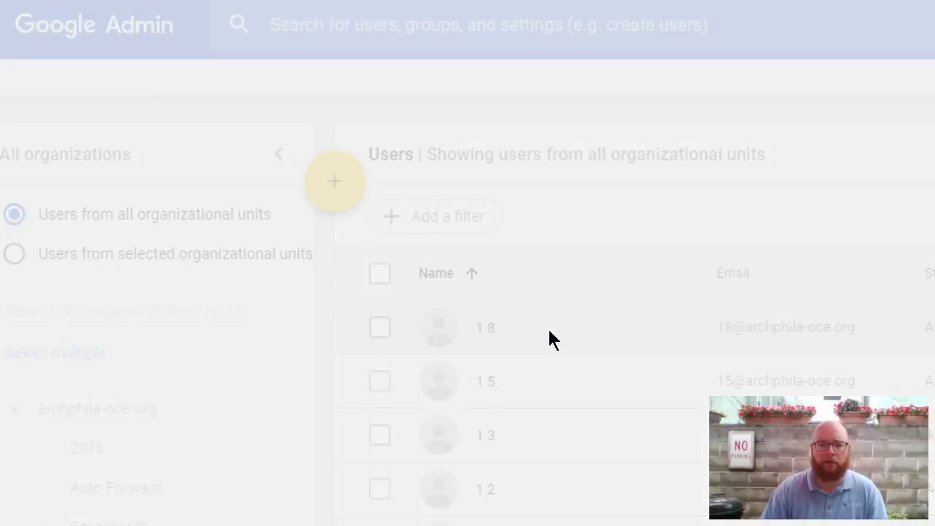
click(534, 330)
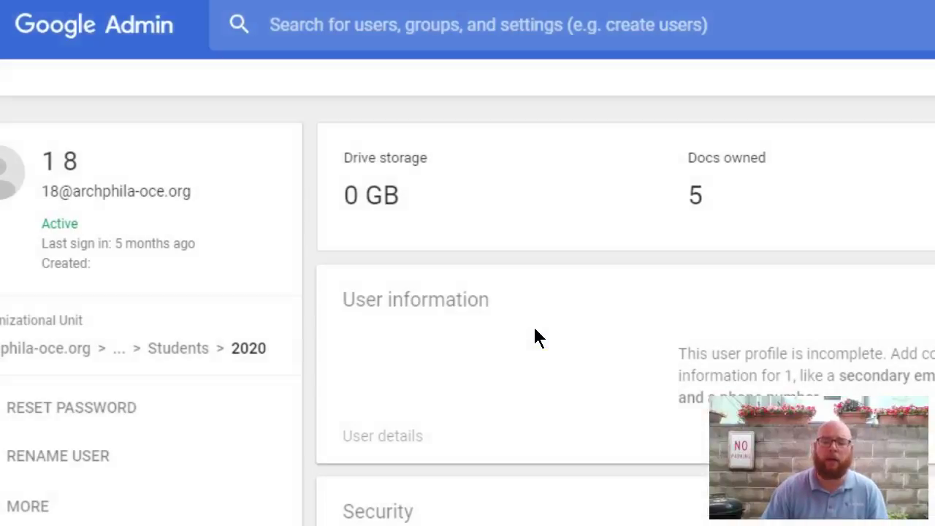
scroll(536, 333, down, 6)
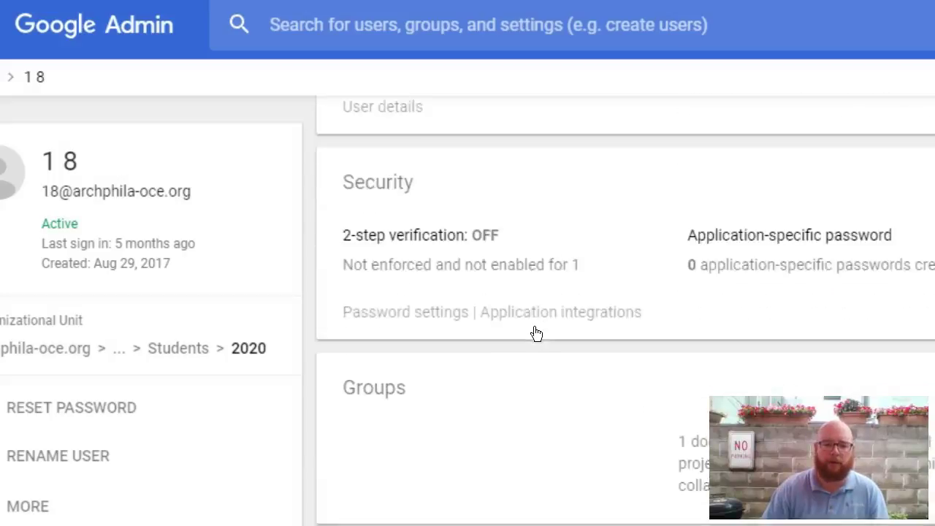
click(522, 292)
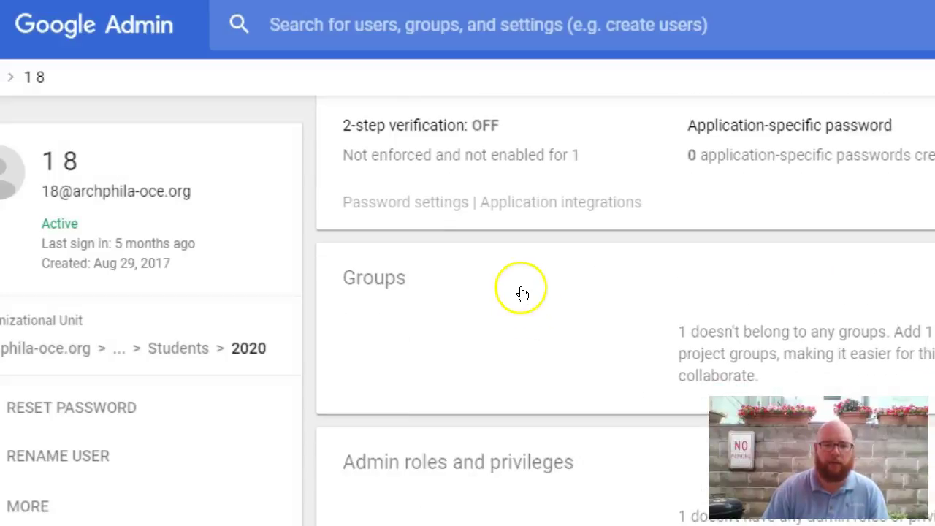
click(409, 196)
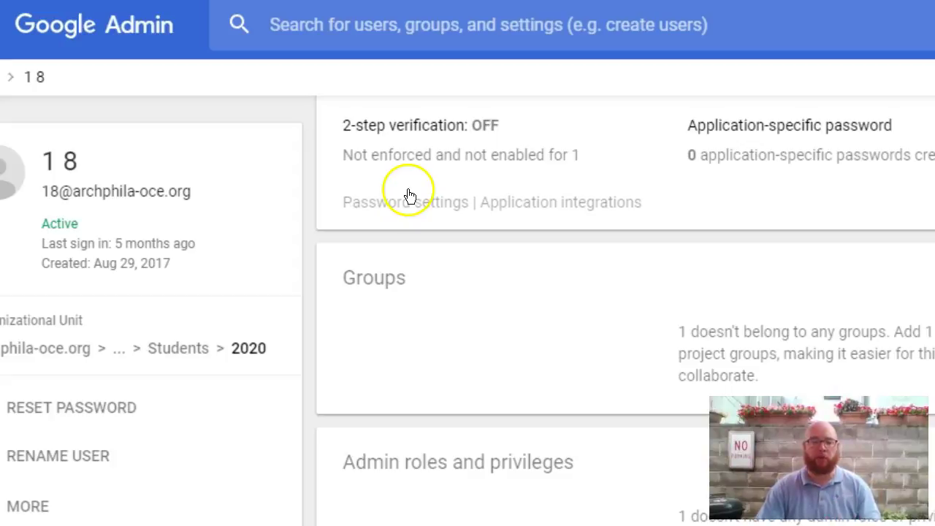
click(408, 196)
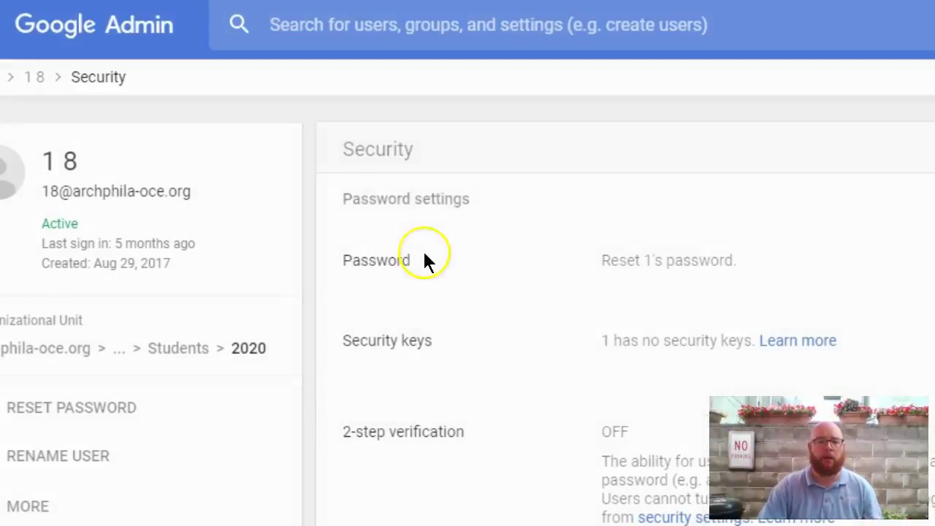
scroll(507, 318, down, 3)
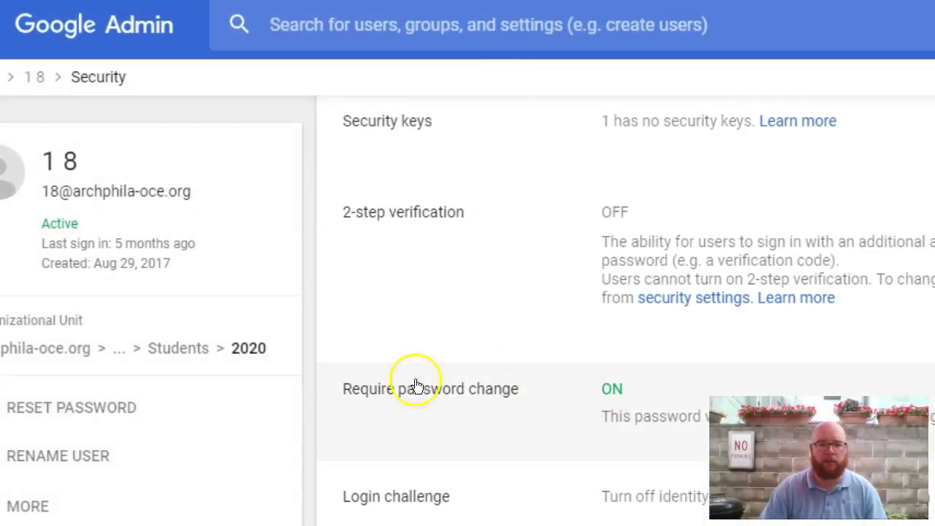